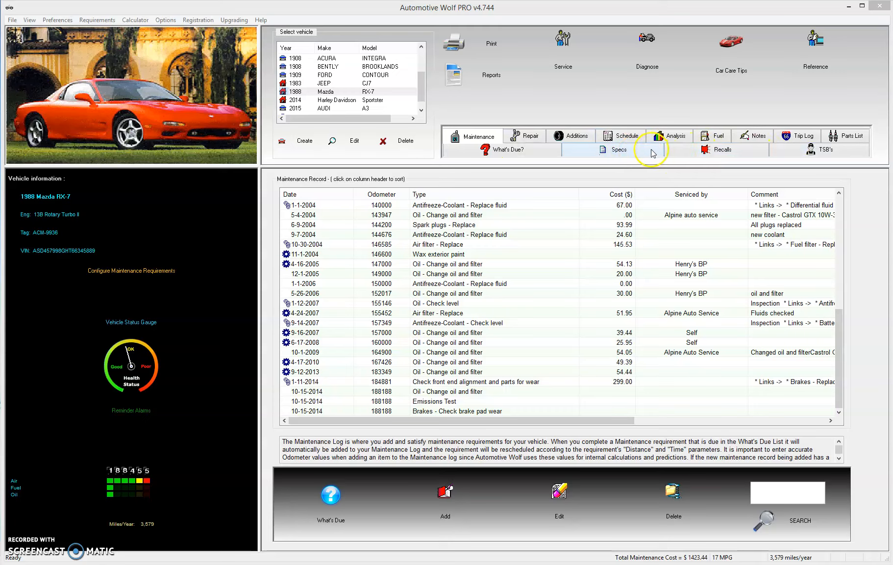
# - Open the vehicle's parts list and examine the fields of a blank part record, leaving it without adding a part
pyautogui.click(849, 138)
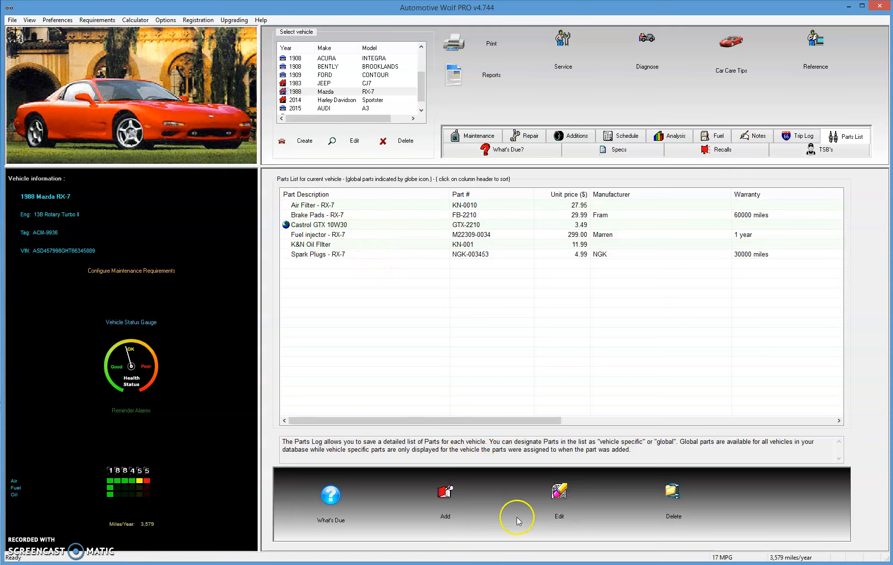
pyautogui.click(448, 507)
pyautogui.moveTo(459, 176); pyautogui.dragTo(477, 184)
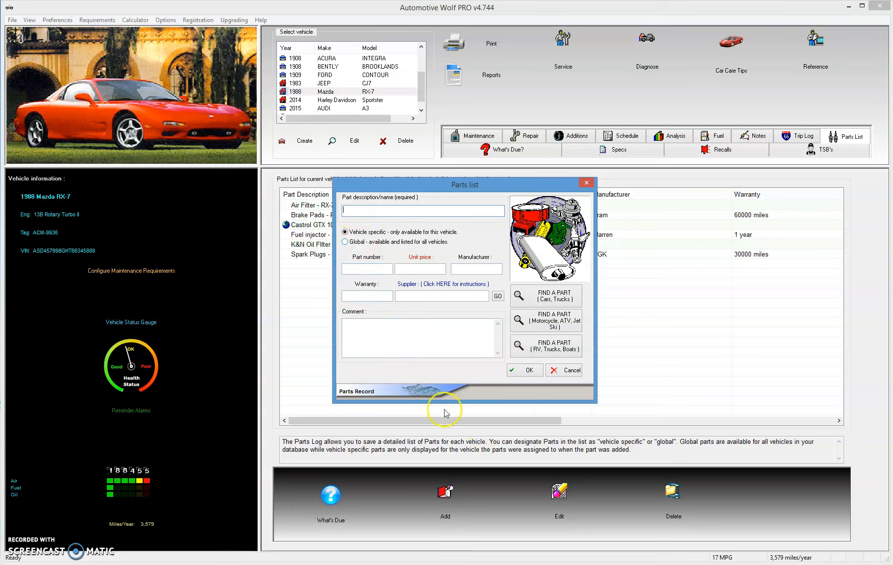
pyautogui.click(457, 367)
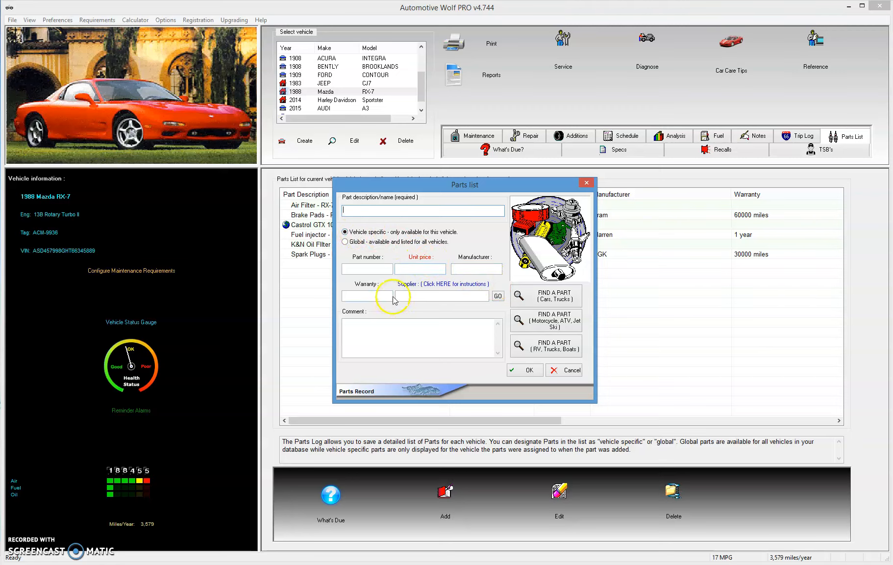
pyautogui.click(567, 370)
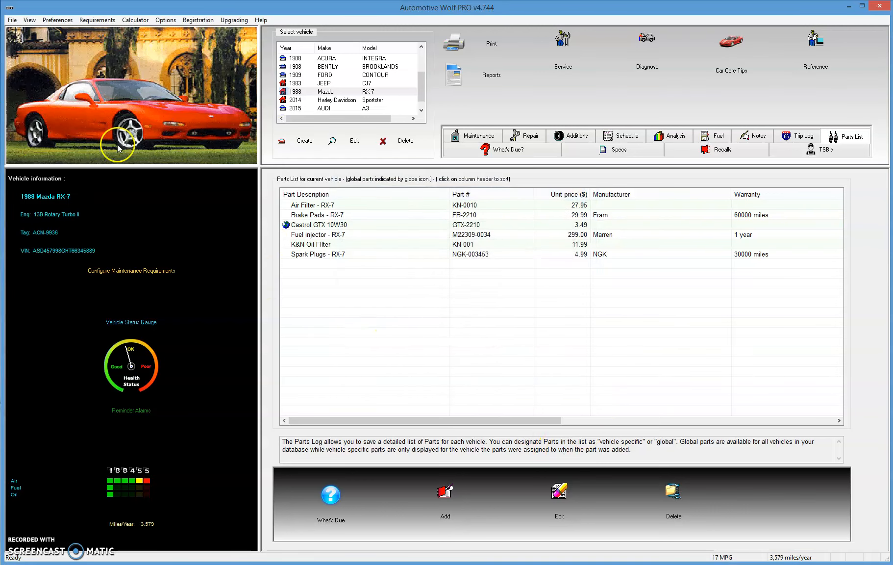
# - Start a new maintenance record for the 1988 Mazda RX-7 with the description "Oil - Change oil and filter"
pyautogui.click(479, 137)
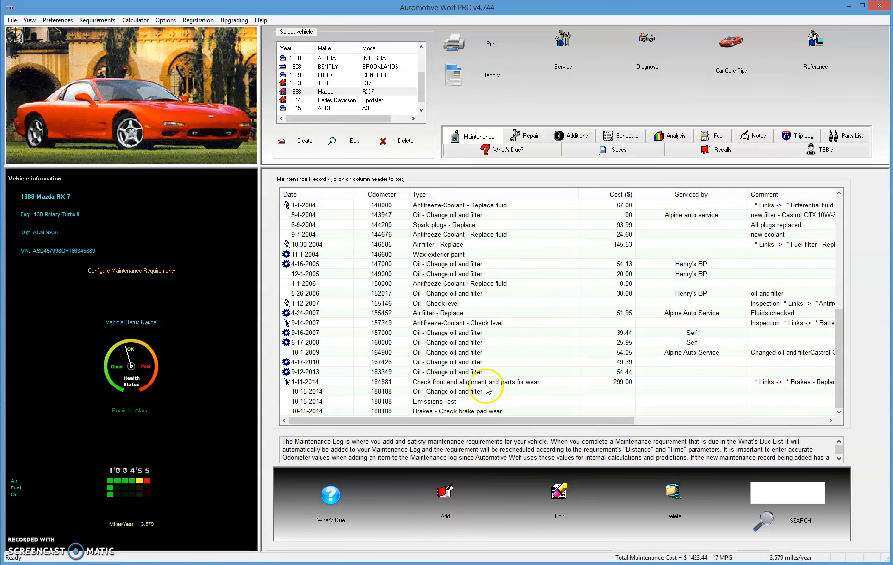
pyautogui.click(445, 510)
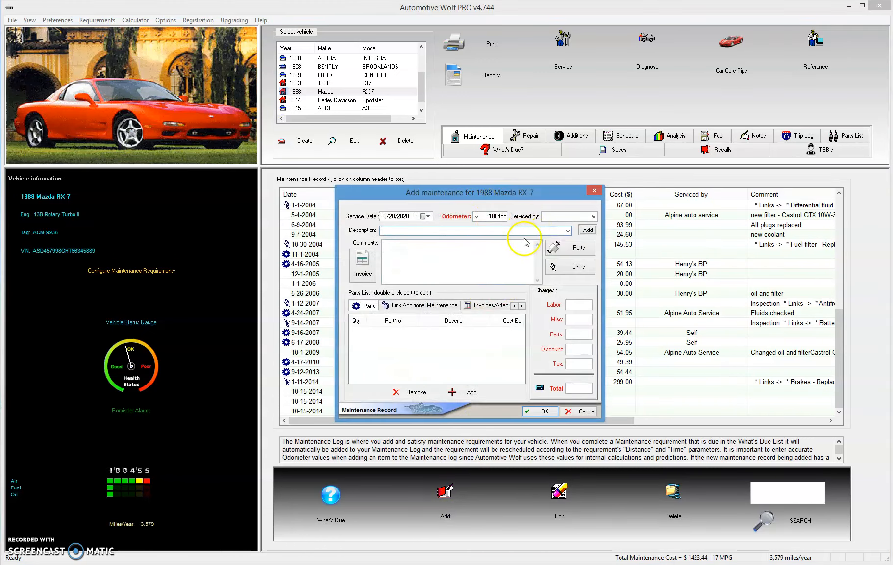
pyautogui.click(568, 231)
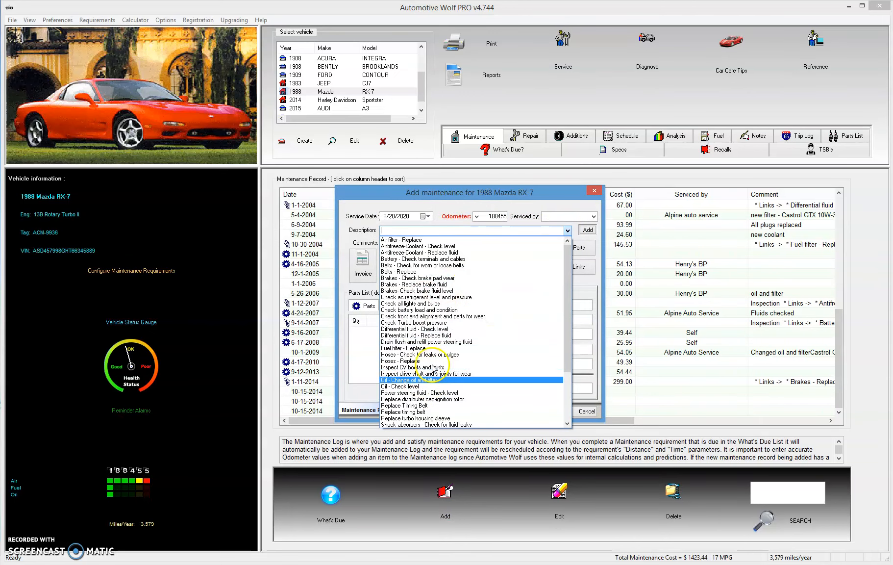
pyautogui.click(420, 380)
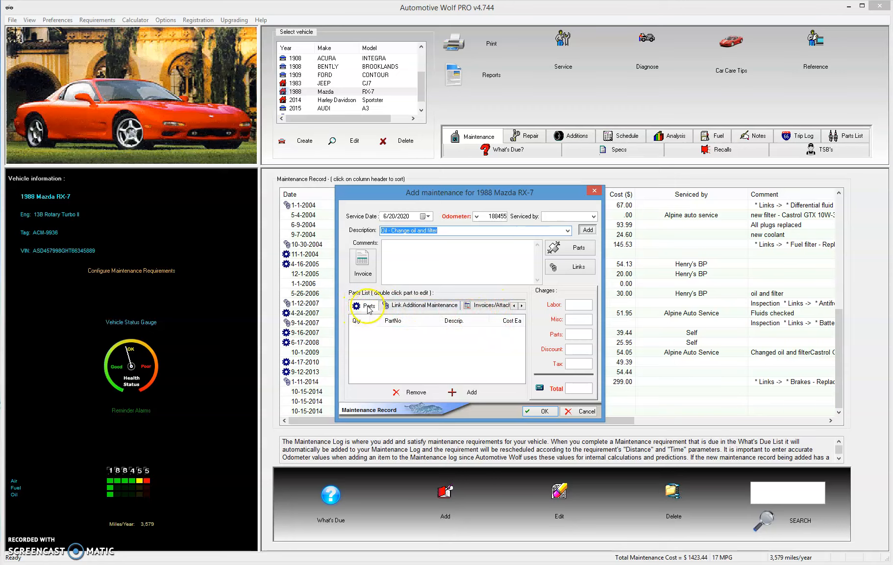
# - Add the existing part "K&N Oil Filter" to the maintenance record's parts, keeping a quantity of 1
pyautogui.click(463, 395)
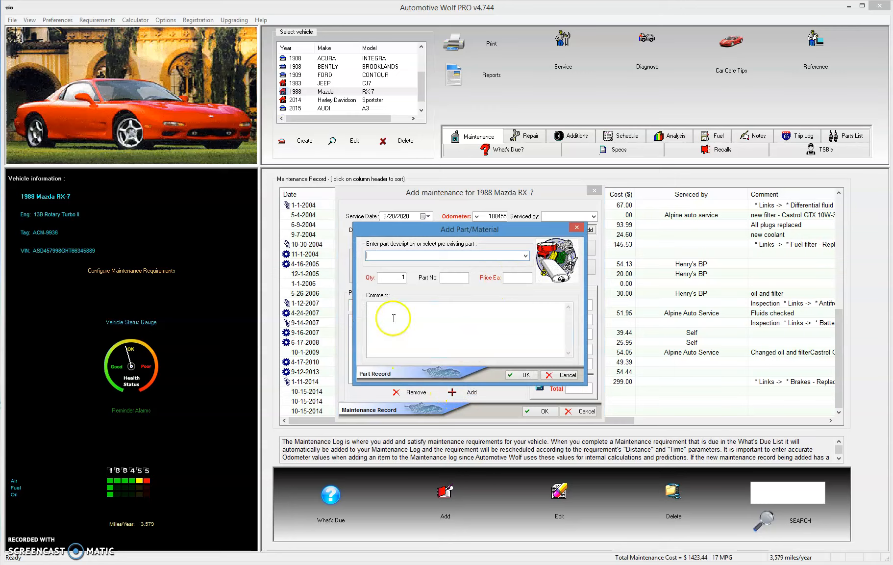
pyautogui.moveTo(473, 232); pyautogui.dragTo(457, 218)
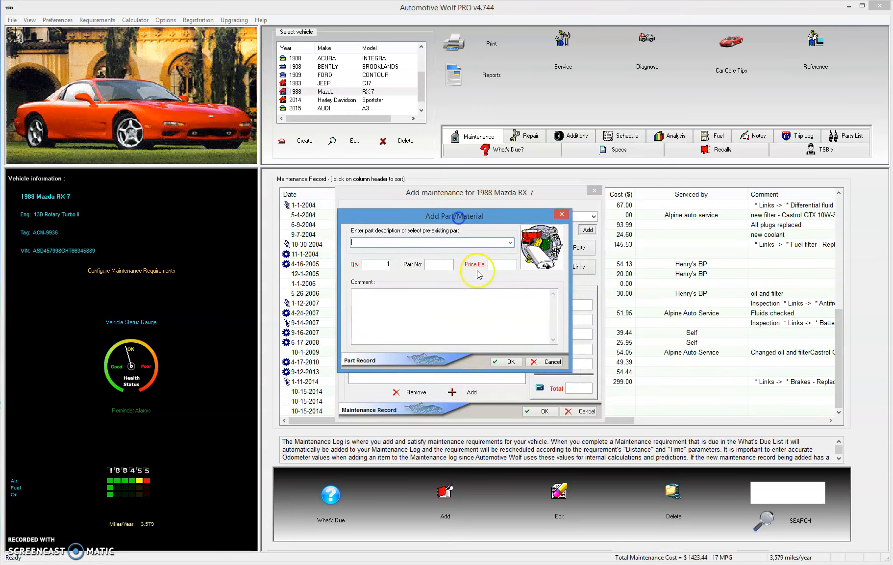
pyautogui.click(511, 243)
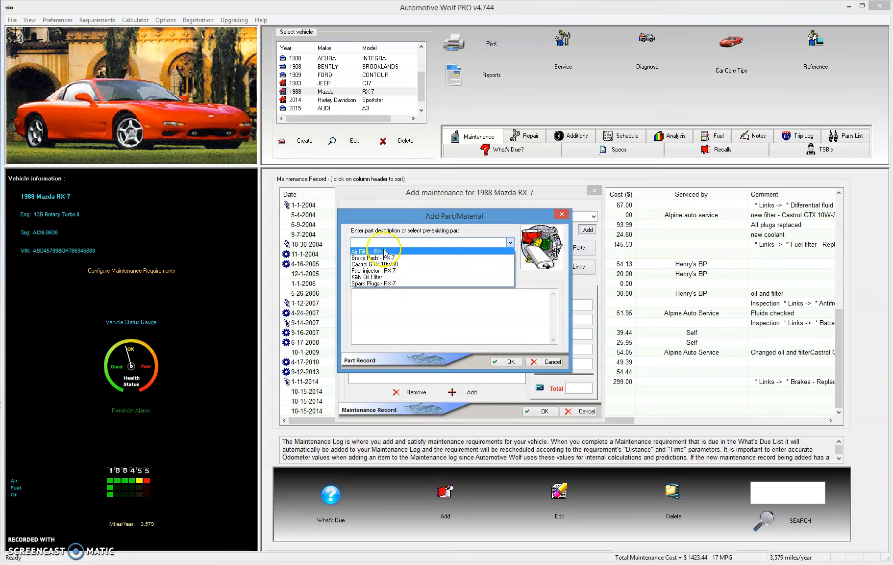
pyautogui.click(382, 277)
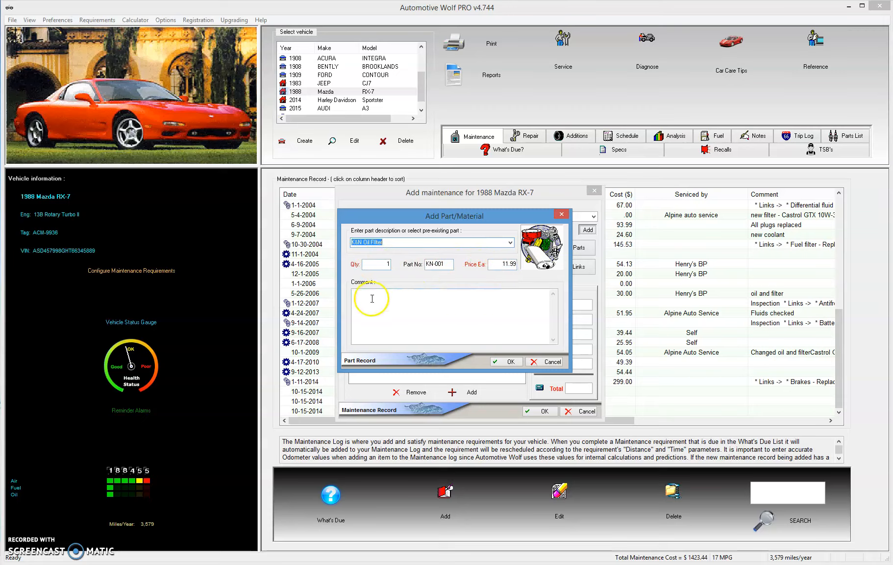
pyautogui.click(509, 361)
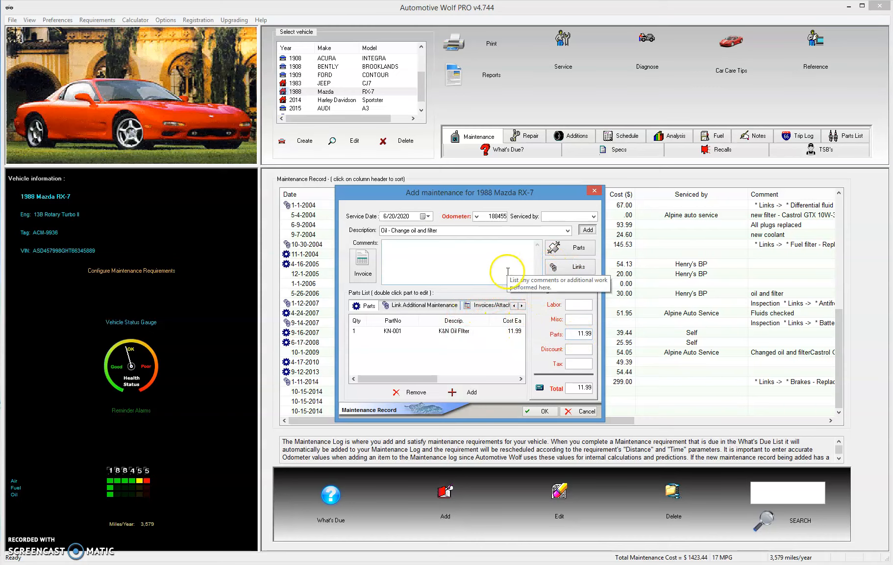
# - Add the existing part "Castrol GTX 10W30" to the maintenance record with a quantity of 5
pyautogui.click(464, 392)
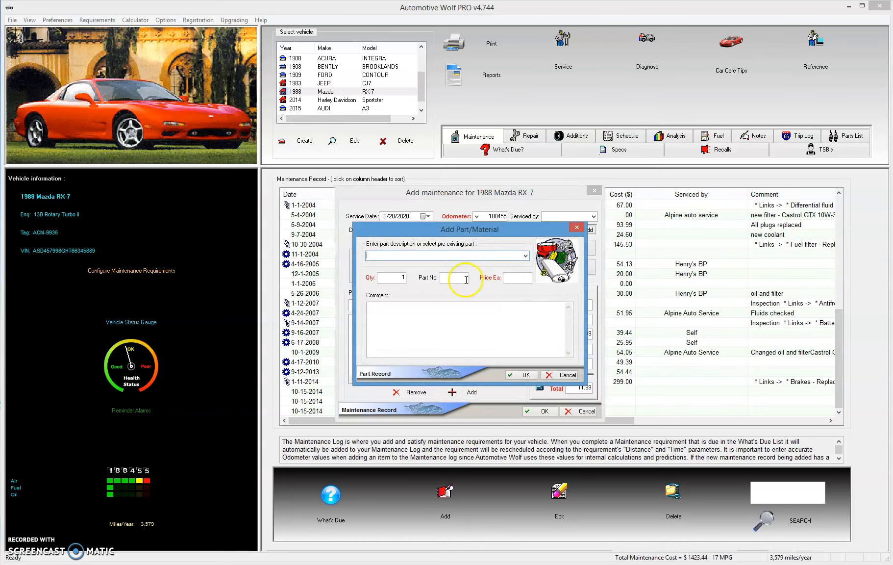
pyautogui.click(525, 255)
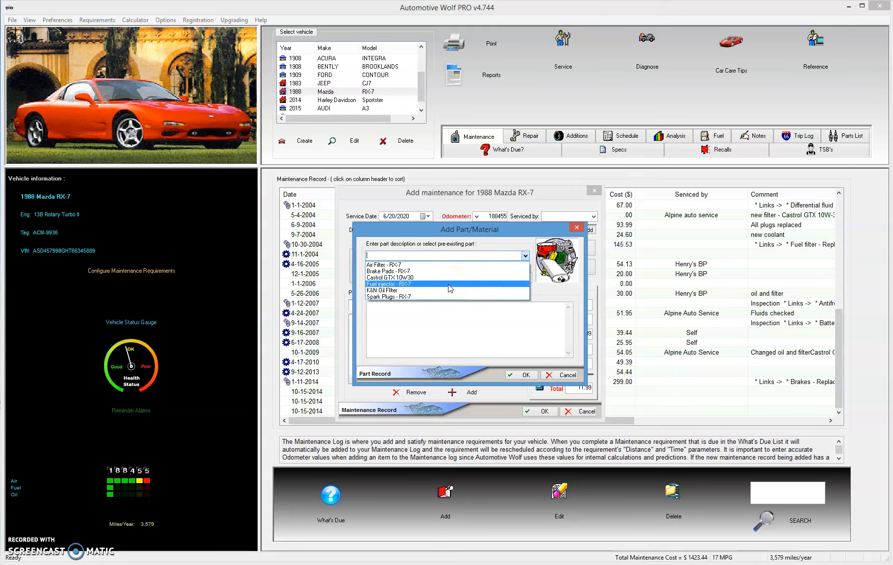
pyautogui.click(407, 276)
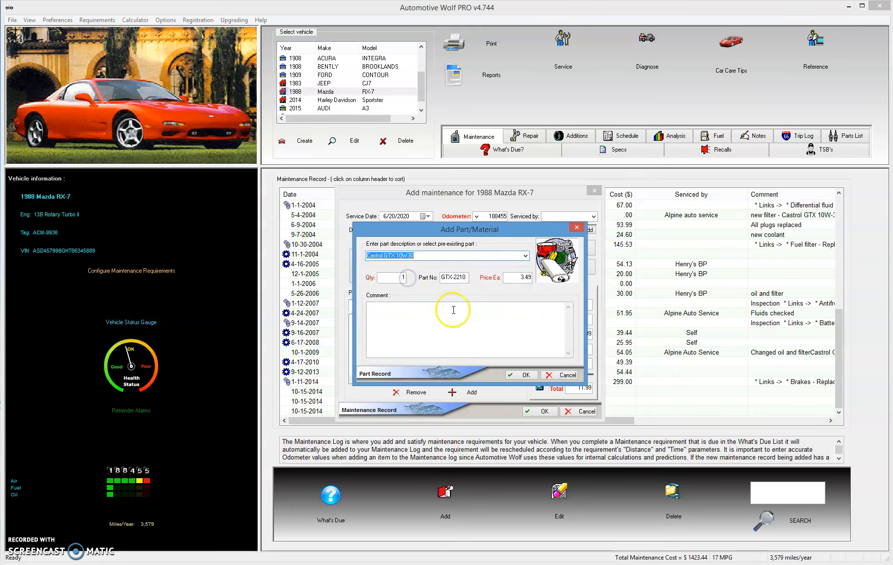
pyautogui.click(370, 279)
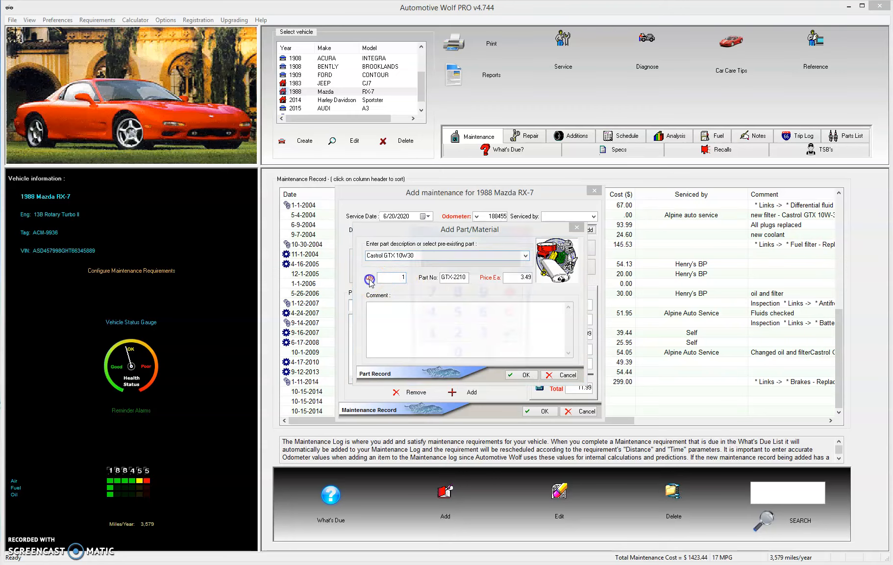
pyautogui.click(445, 317)
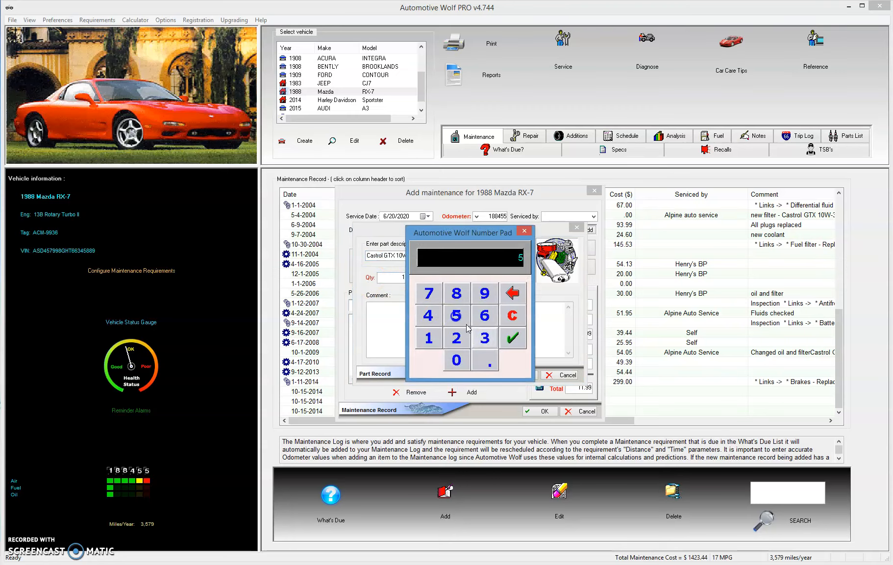
pyautogui.click(512, 337)
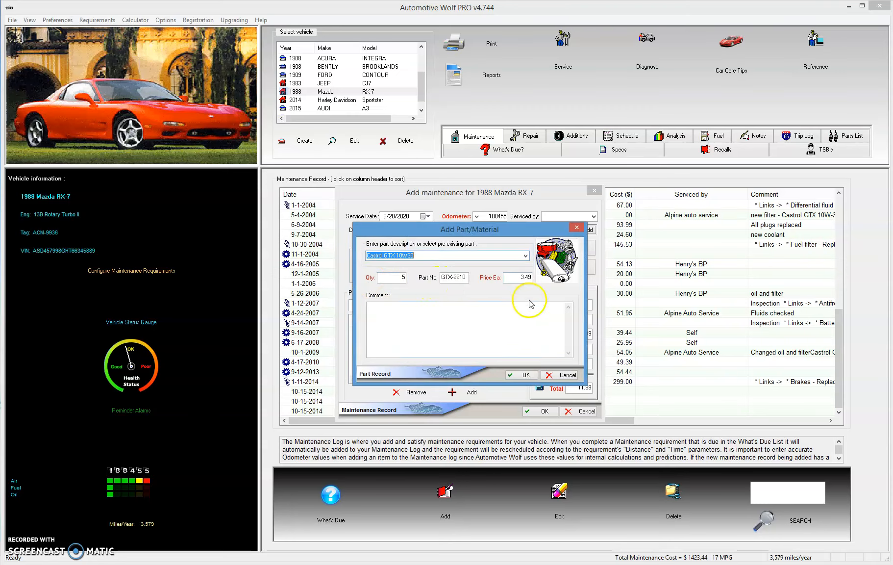
pyautogui.click(523, 375)
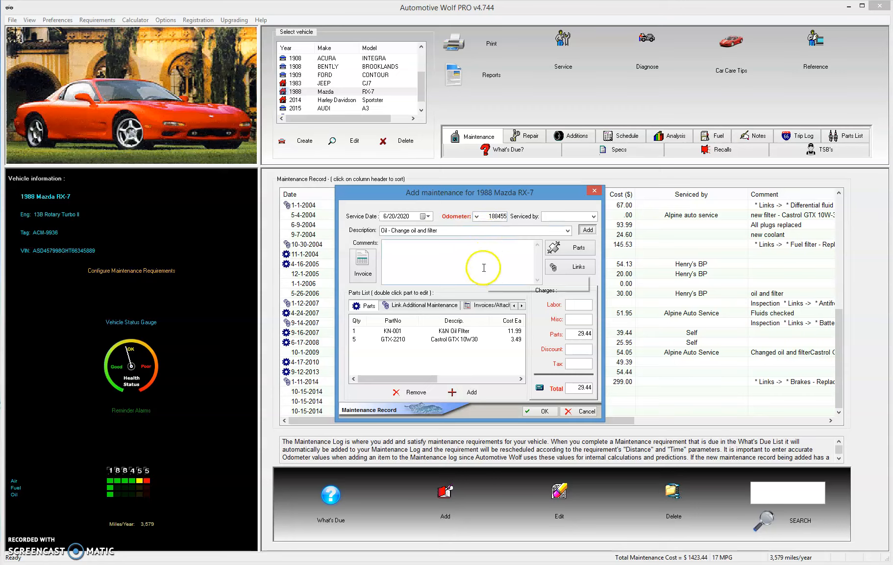
# - Add a new part "Winshield Wiper -RX-7" priced 20.00 to both the record and the parts list, and save the maintenance record
pyautogui.click(455, 392)
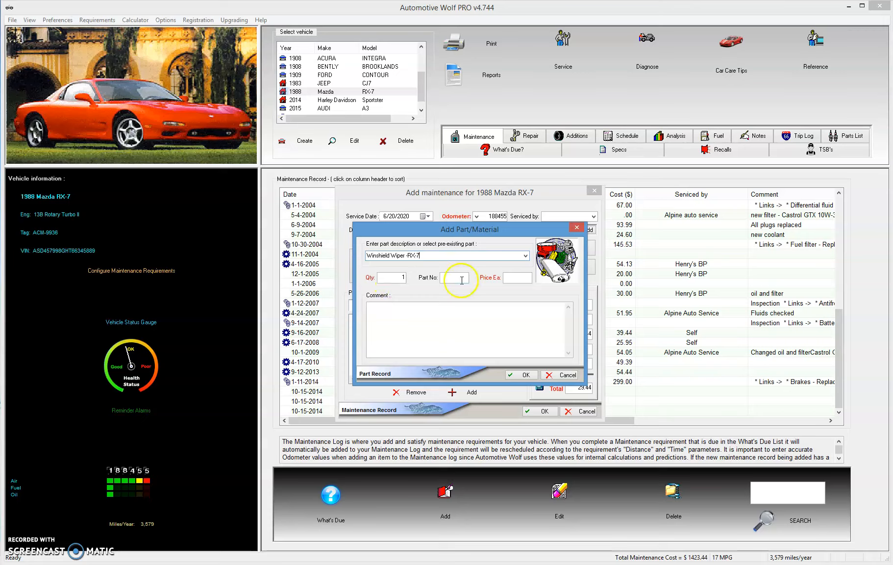
pyautogui.click(493, 279)
pyautogui.click(456, 338)
pyautogui.click(457, 360)
pyautogui.click(479, 363)
pyautogui.click(463, 362)
pyautogui.click(463, 362)
pyautogui.click(525, 340)
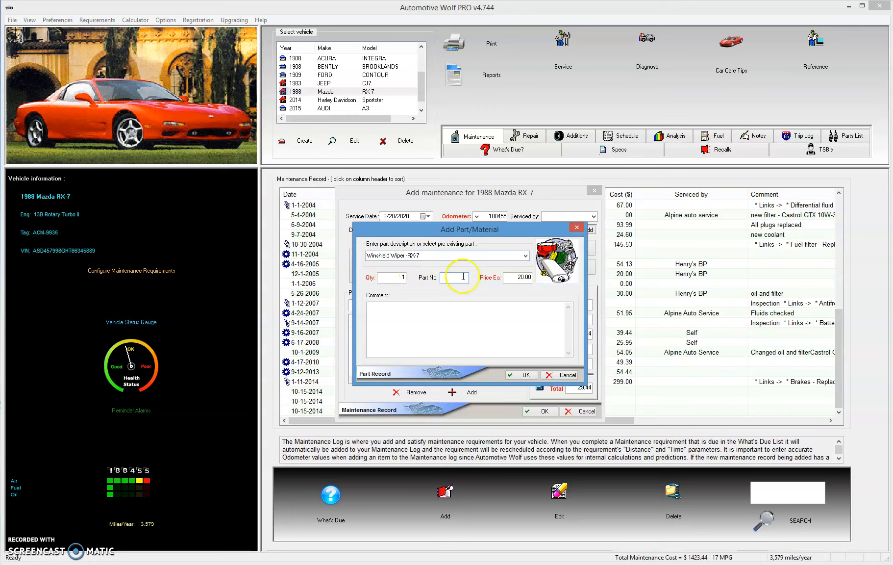
pyautogui.click(525, 376)
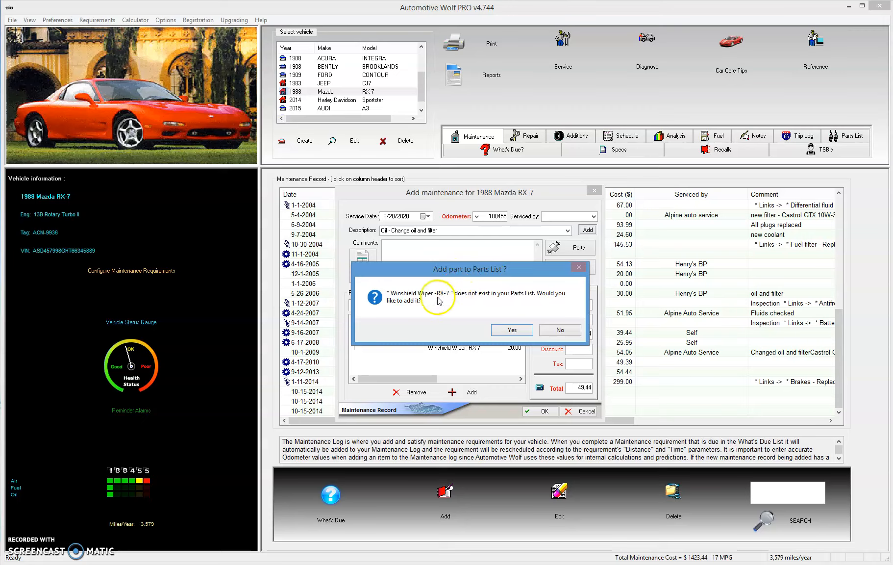
pyautogui.click(512, 330)
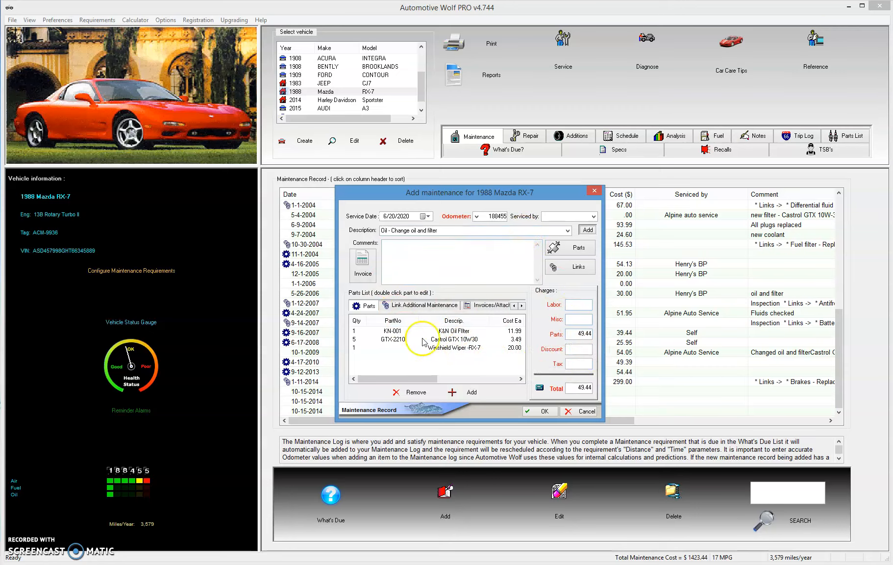
pyautogui.click(546, 413)
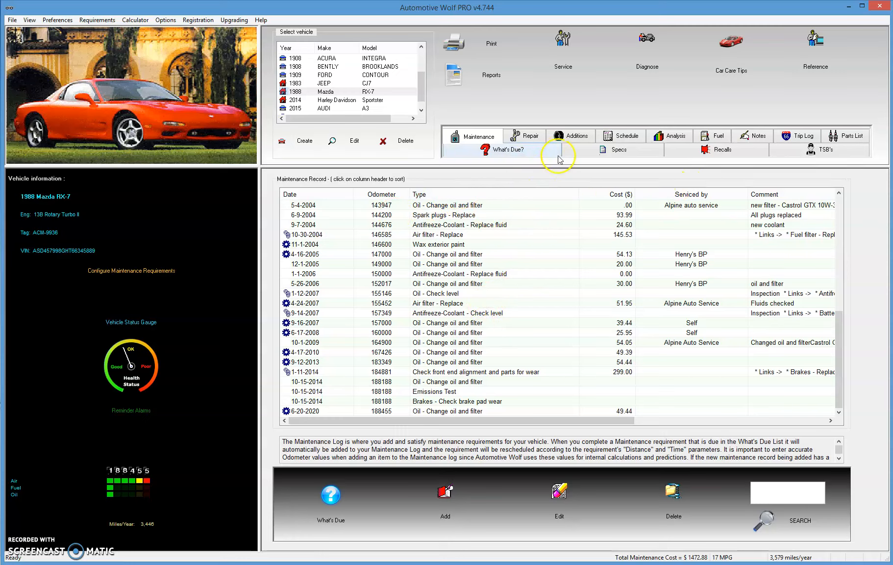
# - Open the K&N Oil Filter's record in the vehicle's parts list and clear its supplier link
pyautogui.click(850, 138)
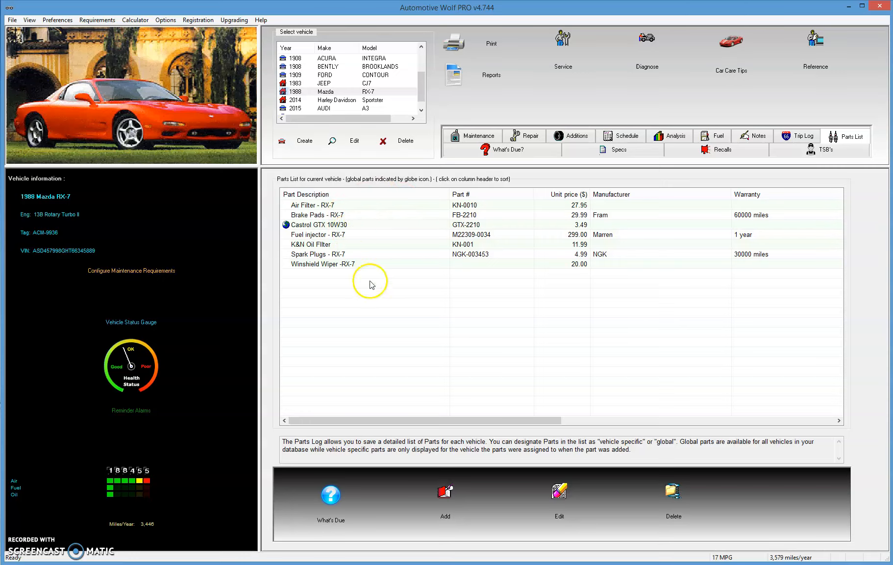
pyautogui.doubleClick(333, 245)
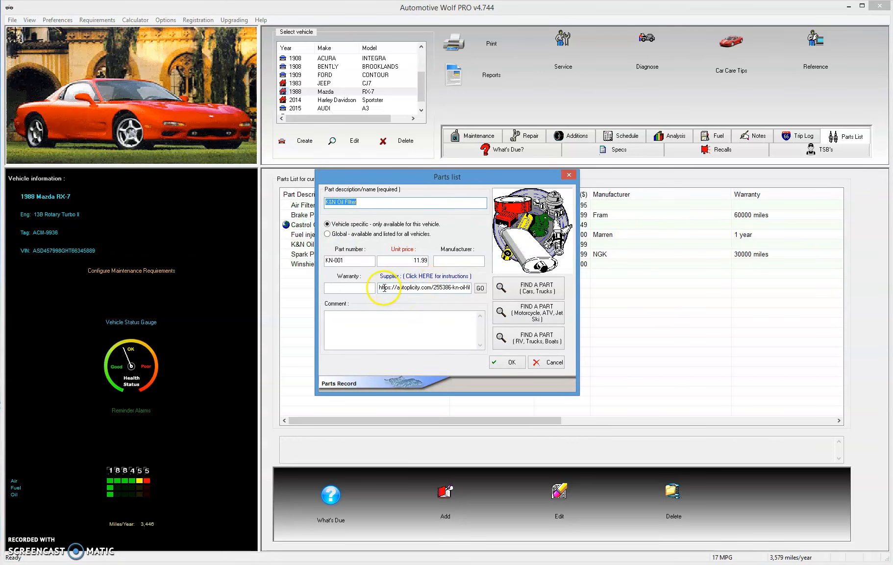
pyautogui.moveTo(381, 288); pyautogui.dragTo(518, 289)
pyautogui.press('Delete')
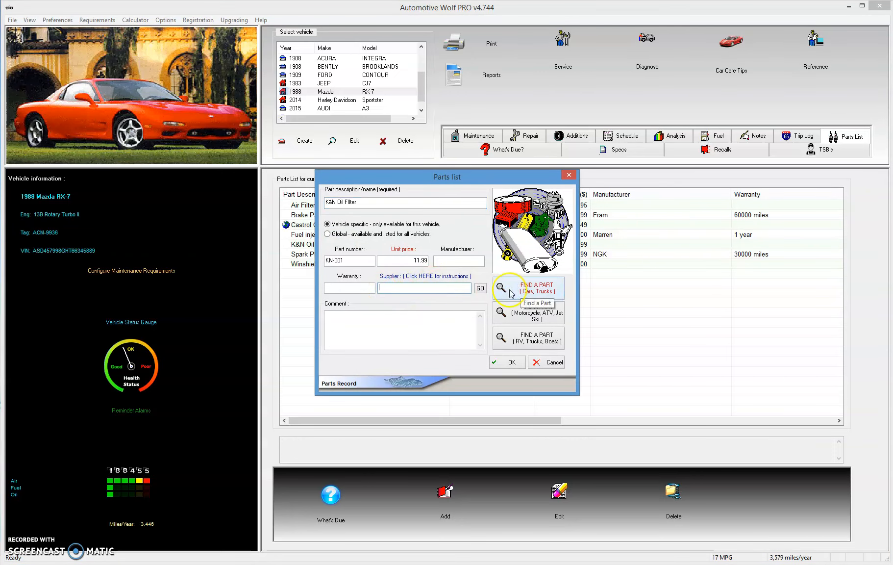
# - Switch to the web browser and copy the address of the autoplicity product page for the K&N HP-1008 oil filter
pyautogui.click(387, 288)
pyautogui.click(357, 199)
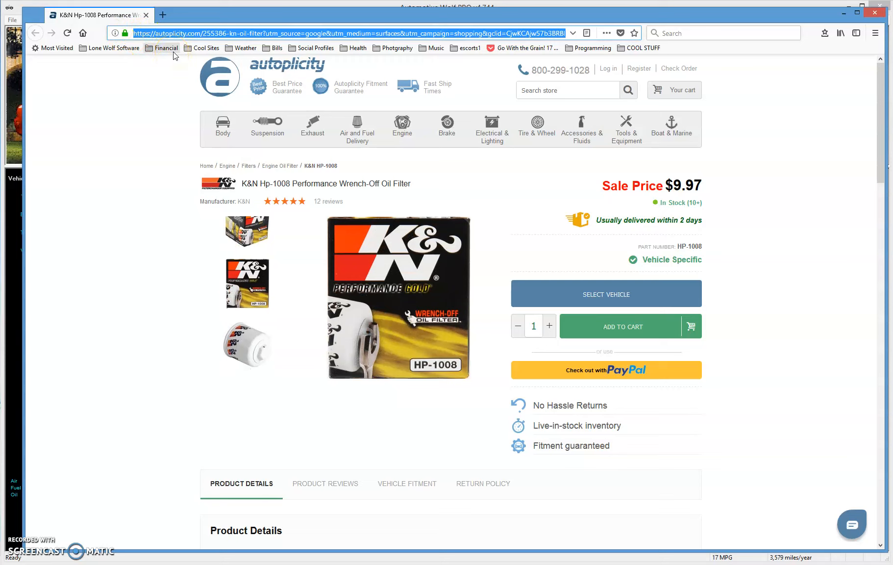
pyautogui.moveTo(402, 133)
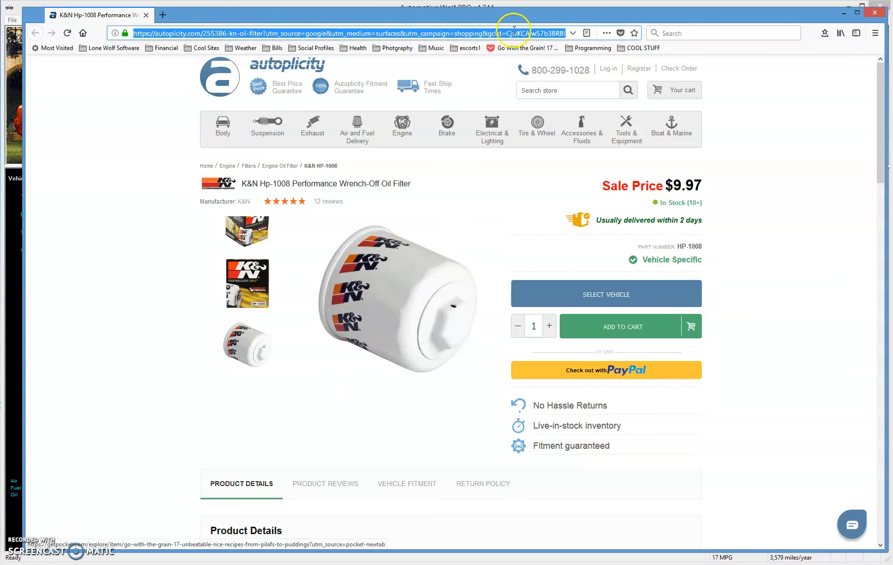
pyautogui.rightClick(484, 35)
pyautogui.click(507, 69)
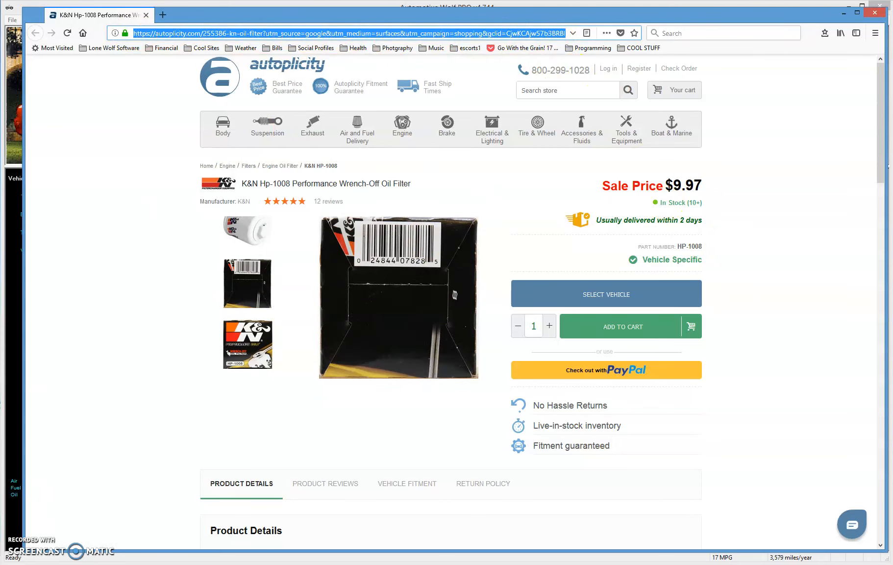
# - Switch back to Automotive Wolf, paste the copied address as the K&N Oil Filter's supplier, and open that supplier link
pyautogui.hotkey('alt', 'Tab')
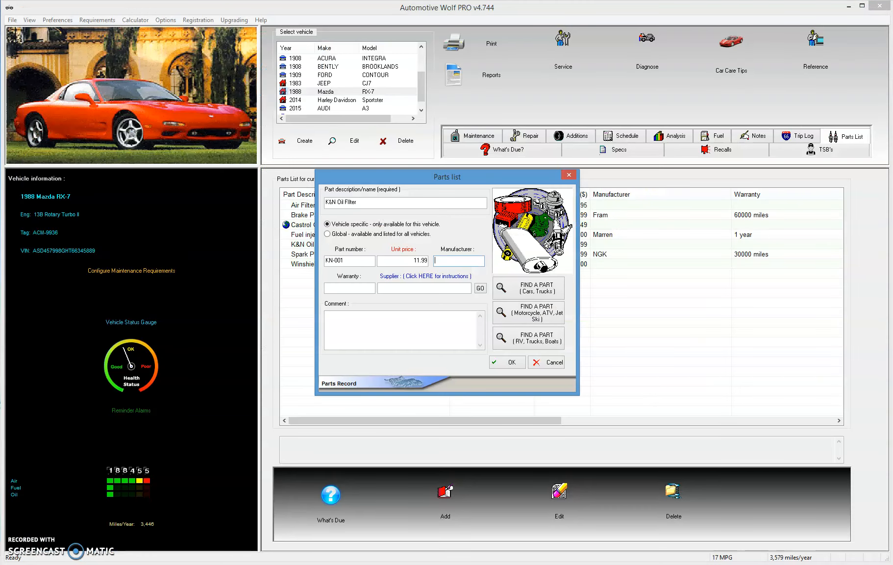
pyautogui.rightClick(401, 287)
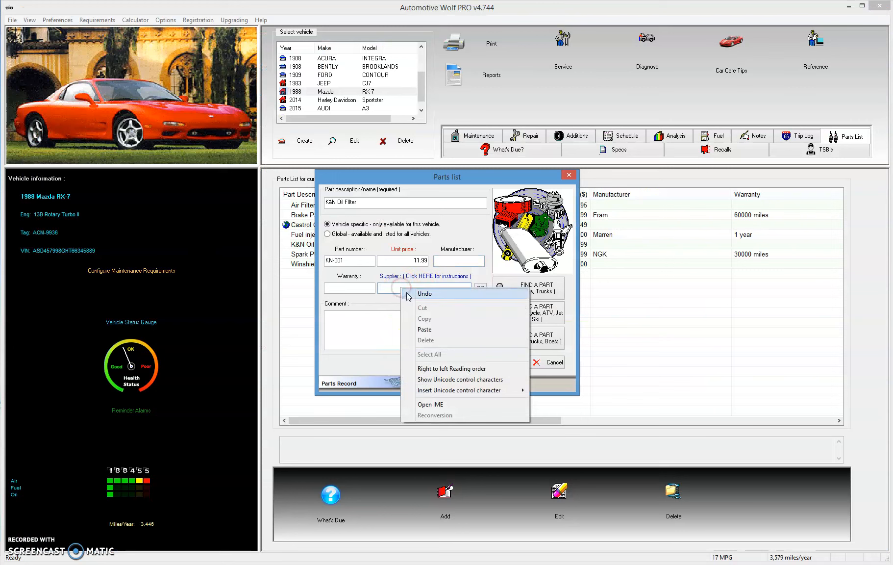
pyautogui.click(422, 329)
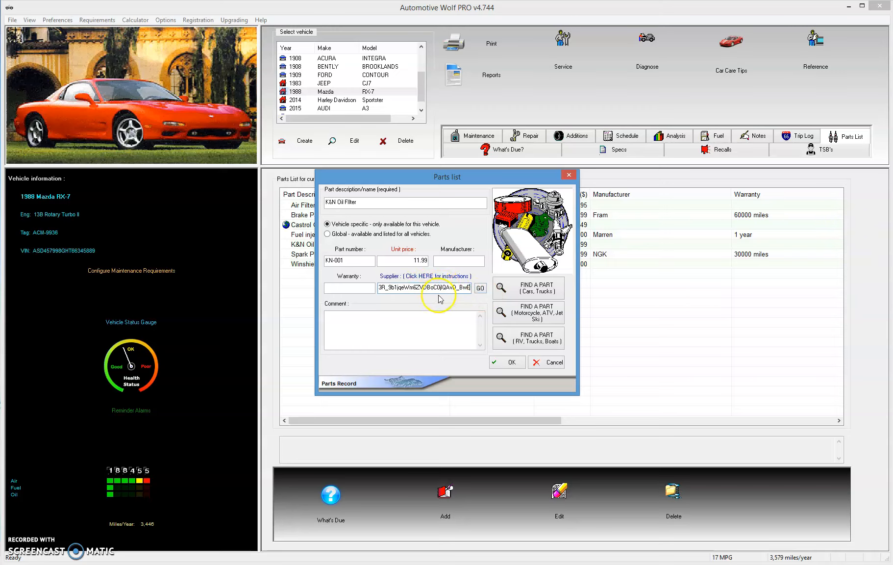
pyautogui.click(480, 288)
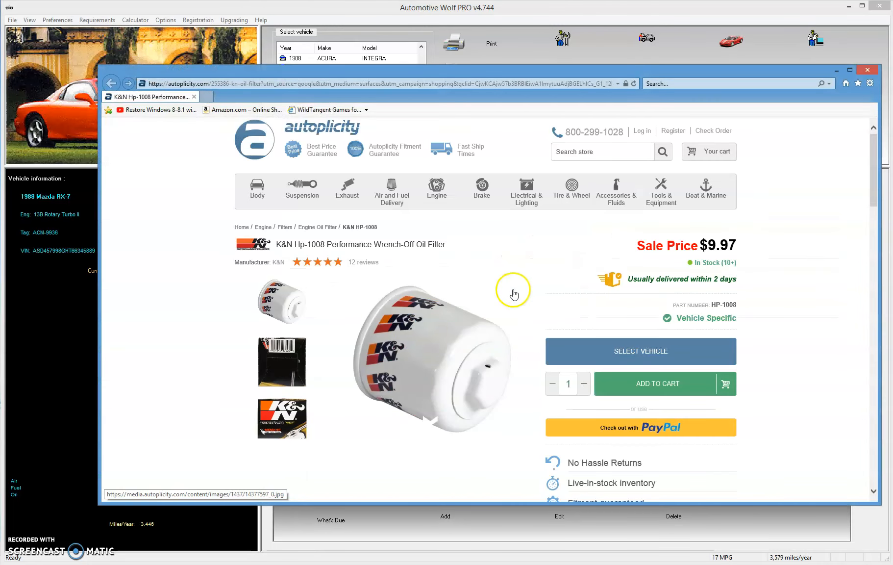
# - Look over the K&N HP-1008 oil filter's product page, dismiss the coupon offer, and close the browser window
pyautogui.moveTo(538, 74); pyautogui.dragTo(497, 29)
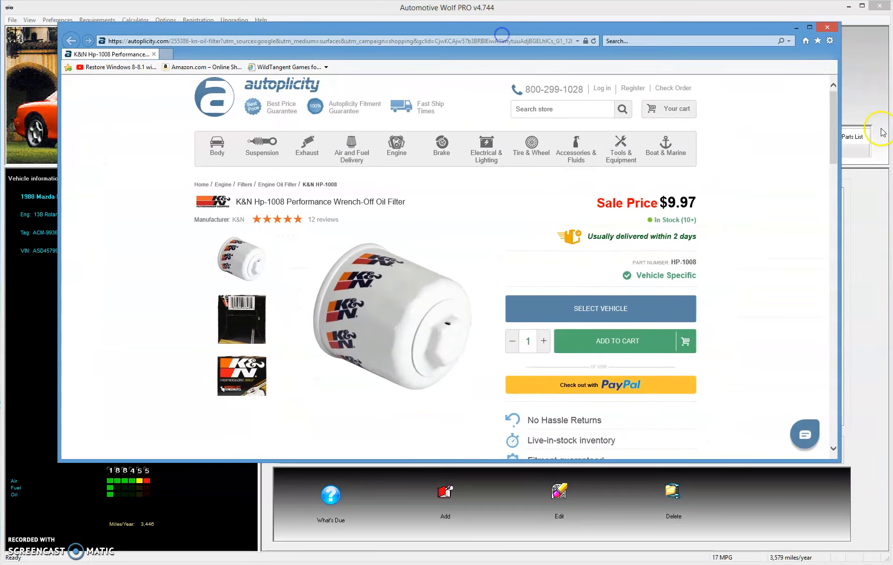
pyautogui.scroll(-15, 818, 196)
pyautogui.scroll(-5, 803, 290)
pyautogui.scroll(20, 794, 274)
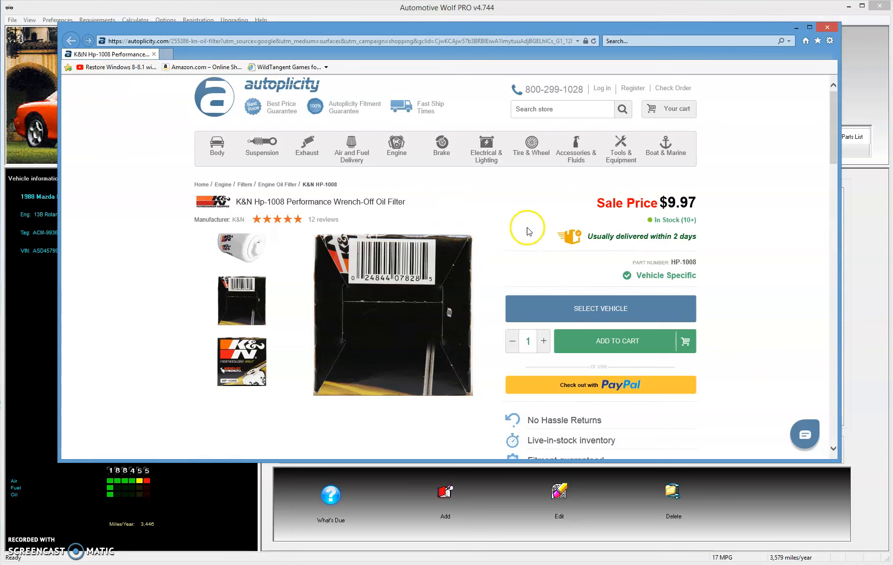
pyautogui.moveTo(807, 59)
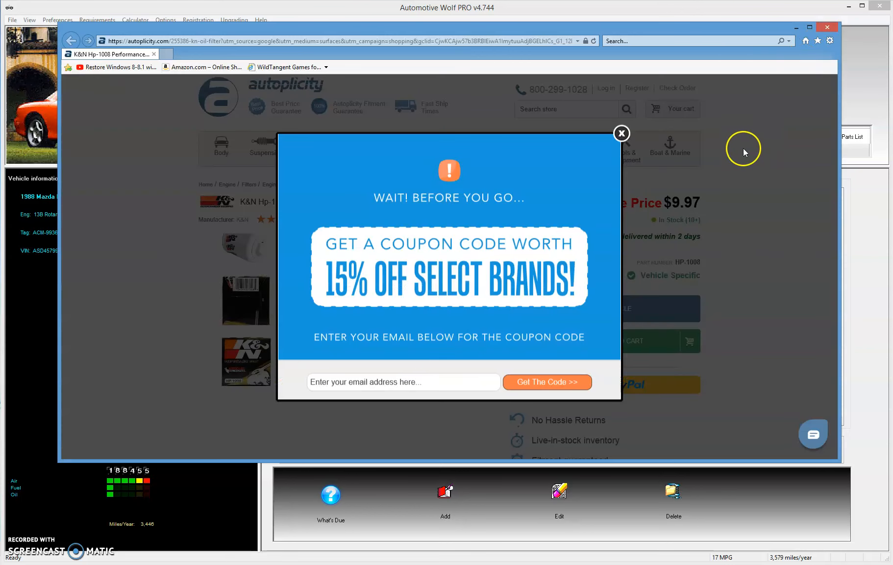
pyautogui.click(621, 132)
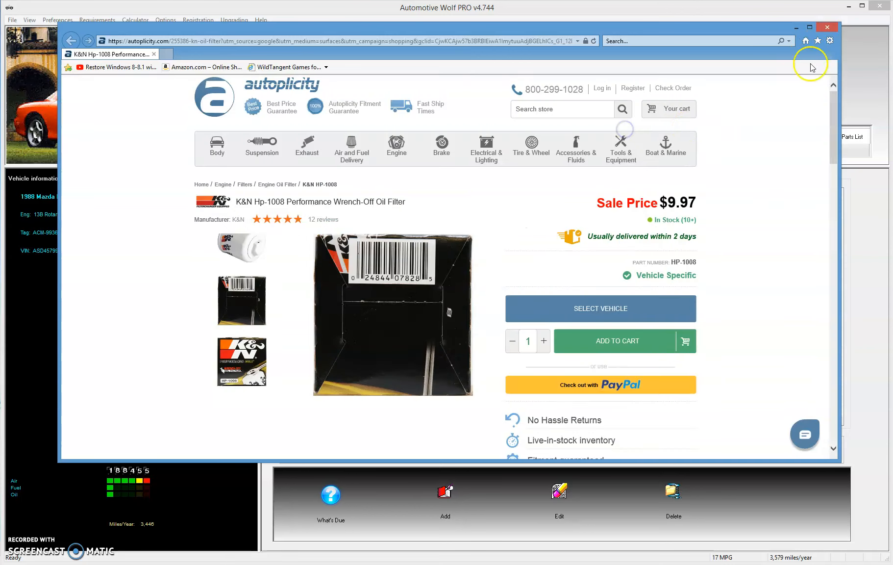
pyautogui.click(827, 27)
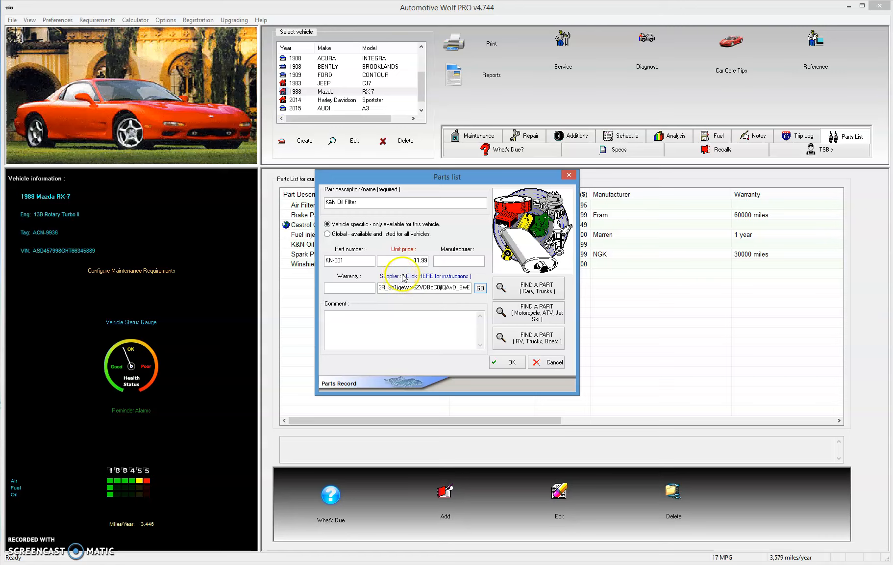
# - Read the instructions for the supplier field and save the K&N Oil Filter's part record with its supplier link
pyautogui.click(444, 276)
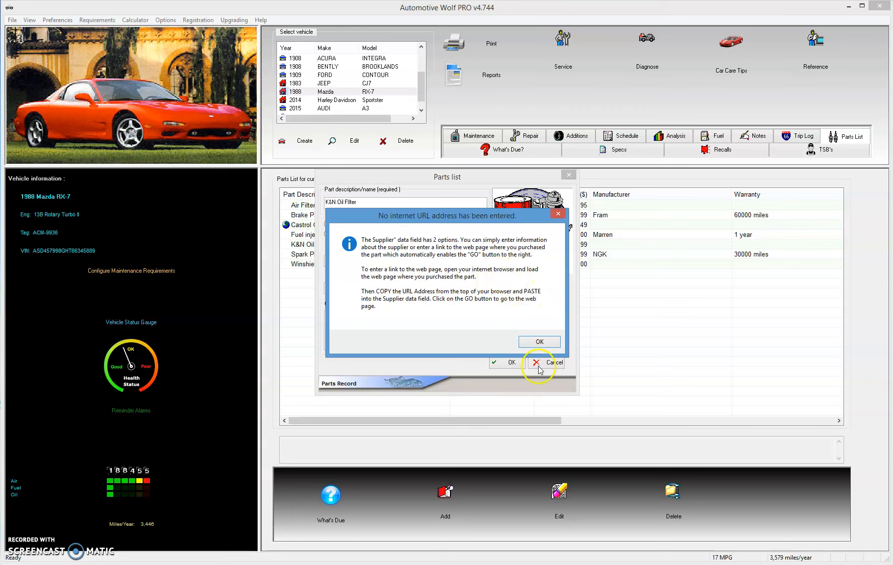
pyautogui.moveTo(498, 217); pyautogui.dragTo(525, 307)
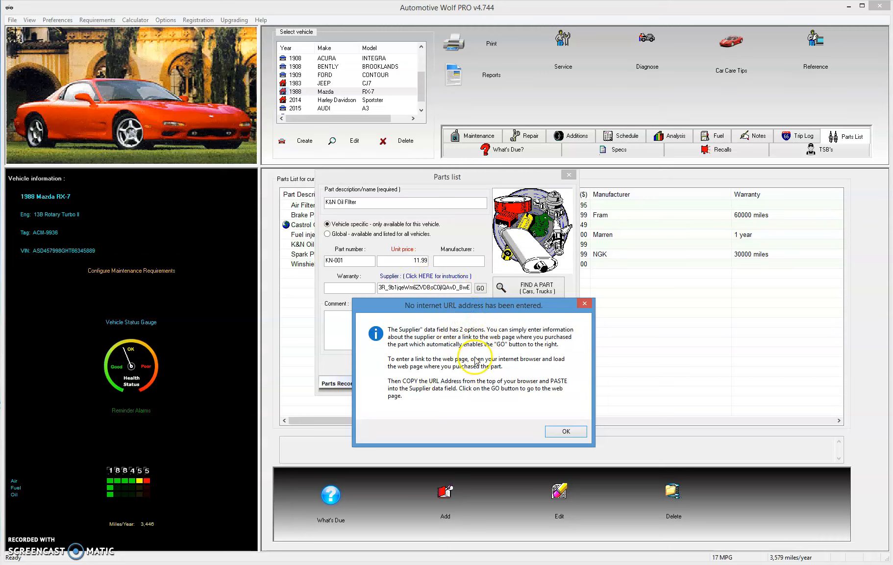
pyautogui.click(566, 431)
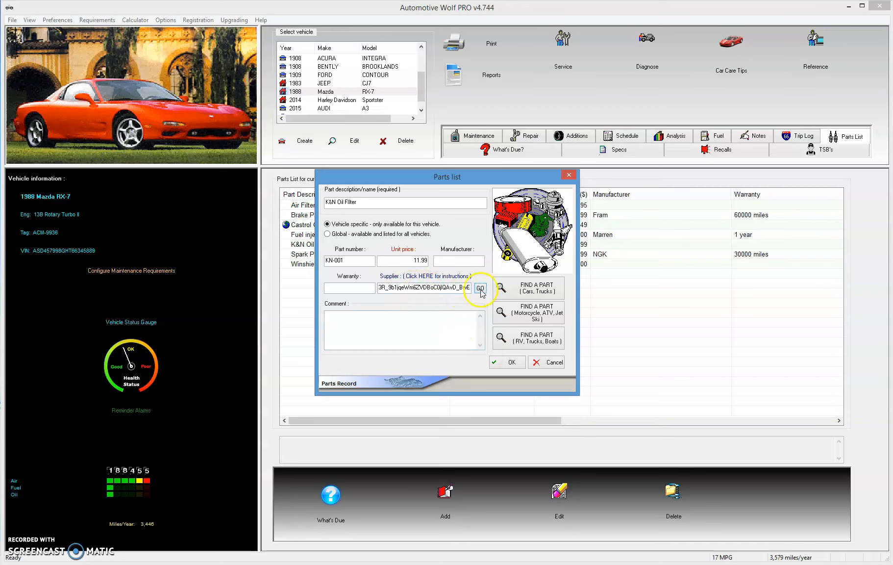
pyautogui.click(508, 363)
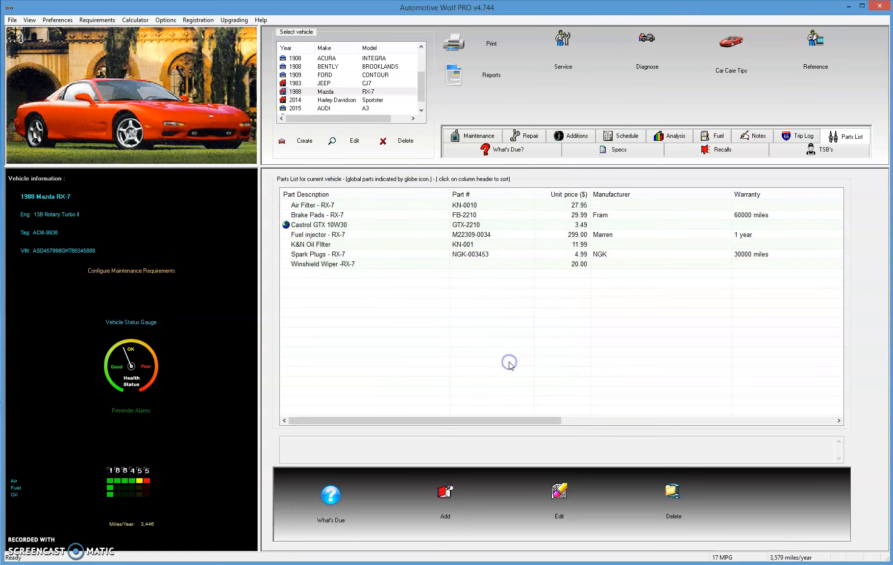
# - Reopen the K&N Oil Filter's record, check its supplier link in the browser, and close both without making changes
pyautogui.doubleClick(325, 245)
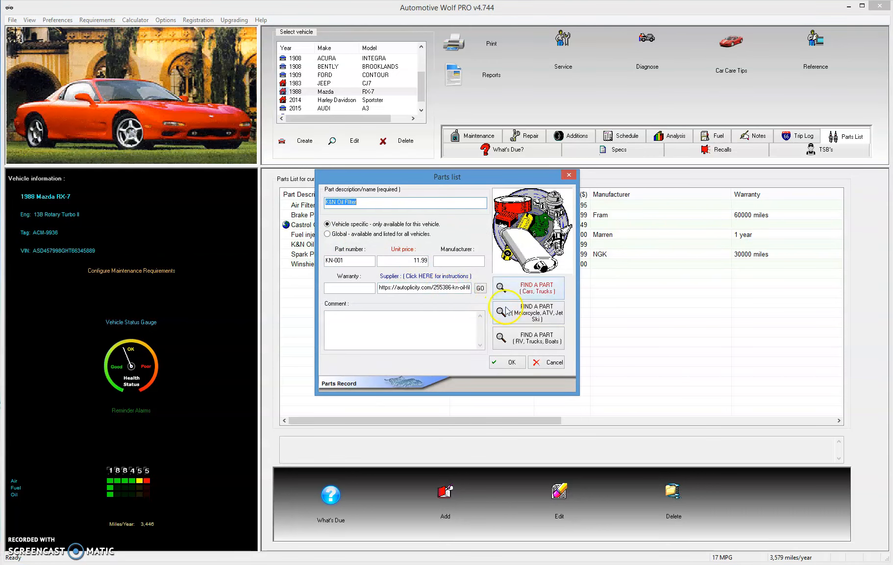
pyautogui.click(480, 288)
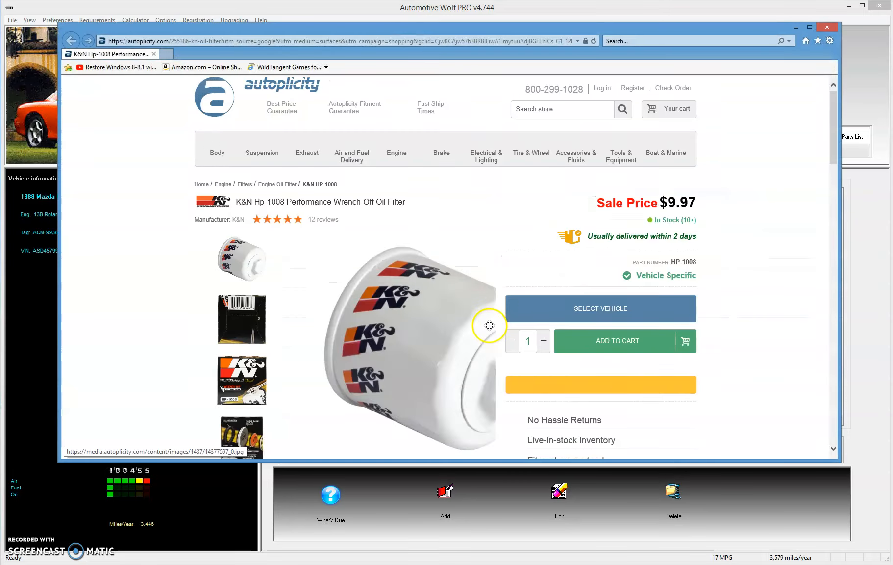
pyautogui.click(828, 26)
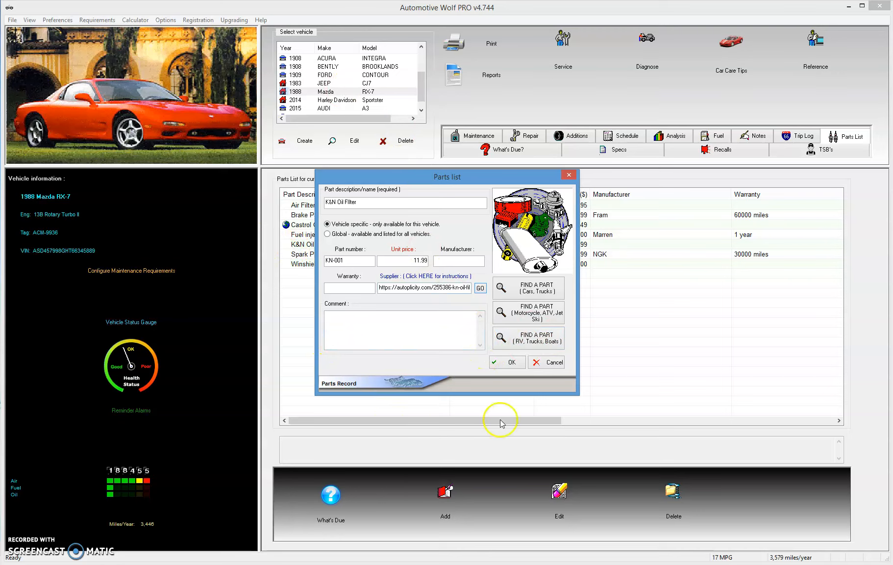
pyautogui.click(551, 363)
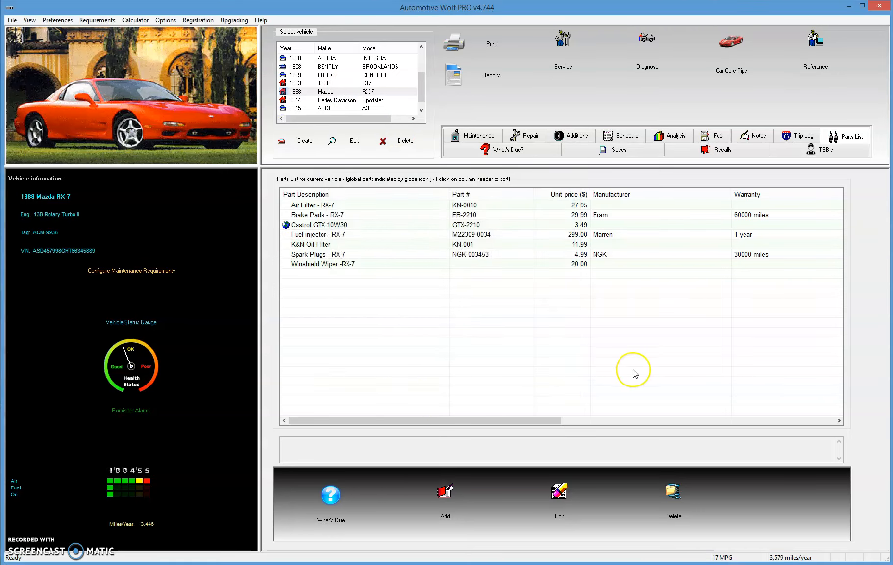